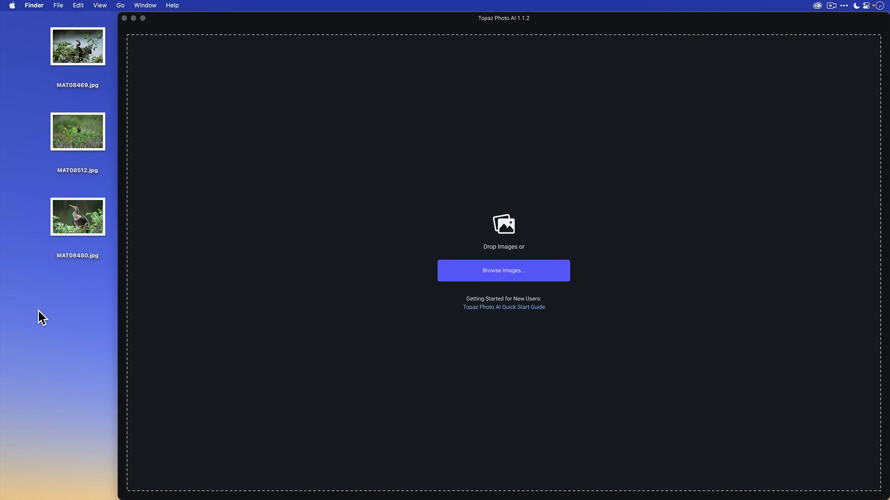
- Quick Look through MAT08469.jpg, MAT08512.jpg and MAT08480.jpg on the desktop, then deselect
click(60, 46)
key(space)
key(Down)
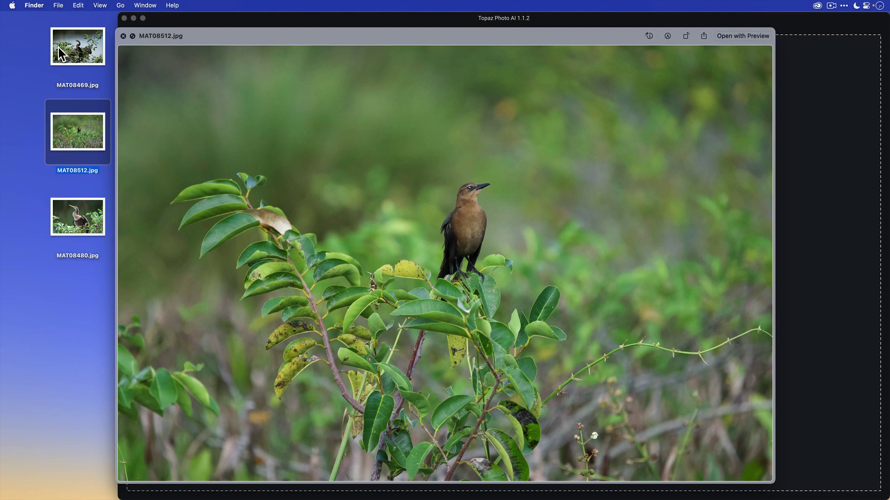
key(Down)
key(space)
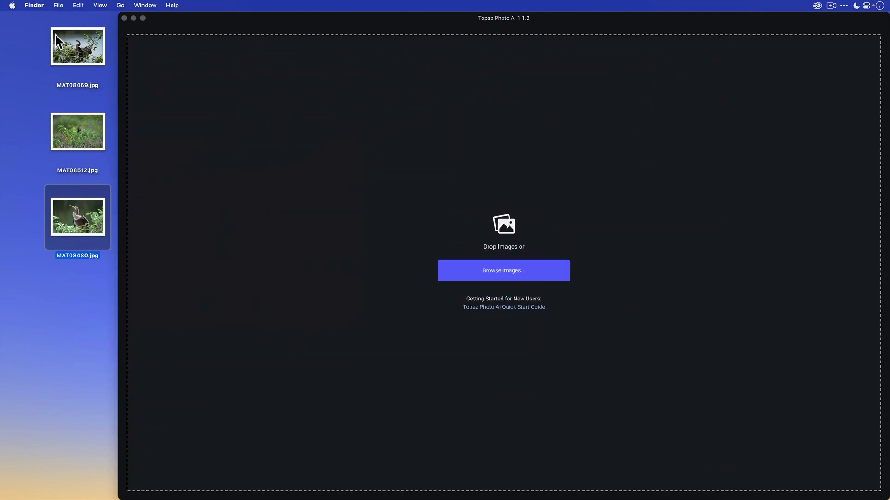
click(22, 238)
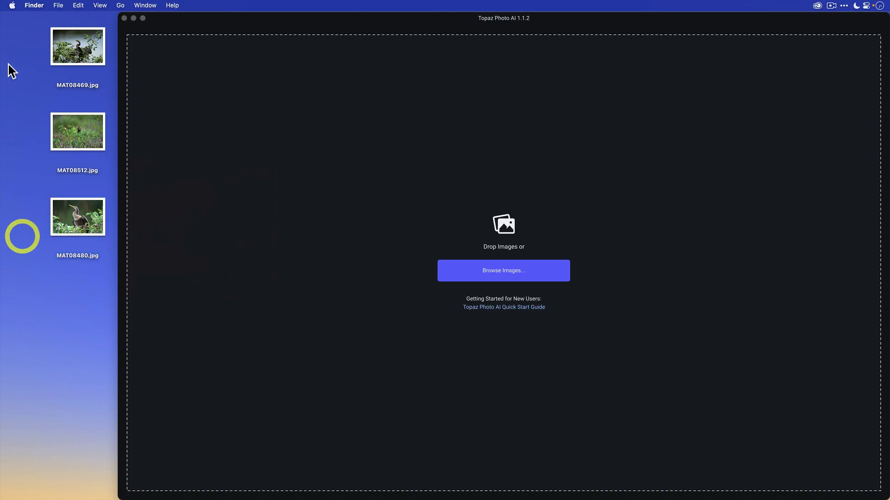
- Drag the three bird JPEGs into Topaz Photo AI and zoom to 200% on the anhinga's head
drag(20, 42, 63, 218)
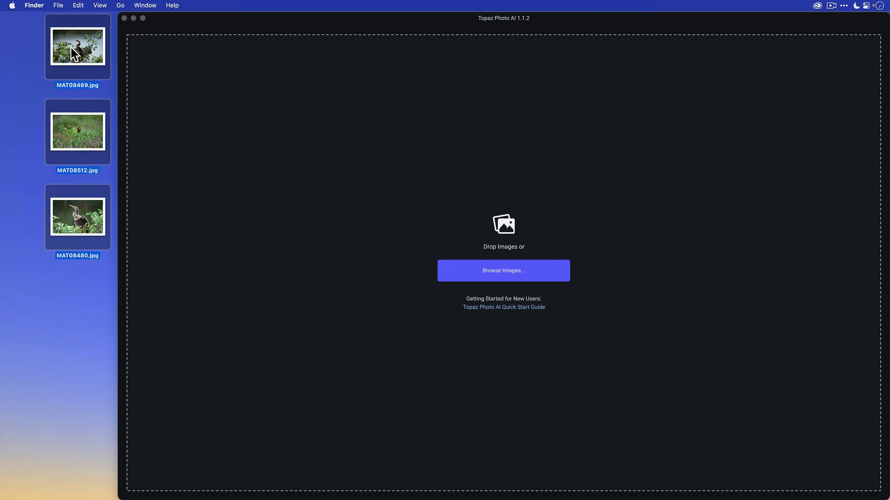
drag(71, 48, 304, 139)
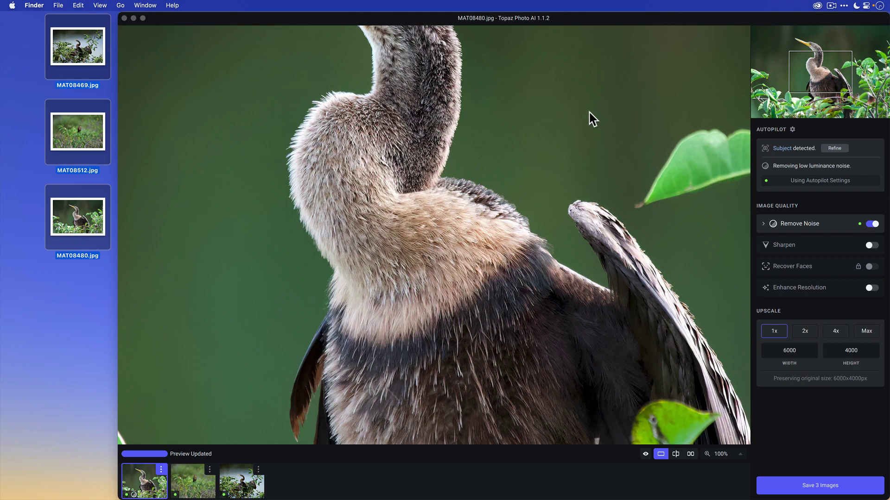
click(737, 456)
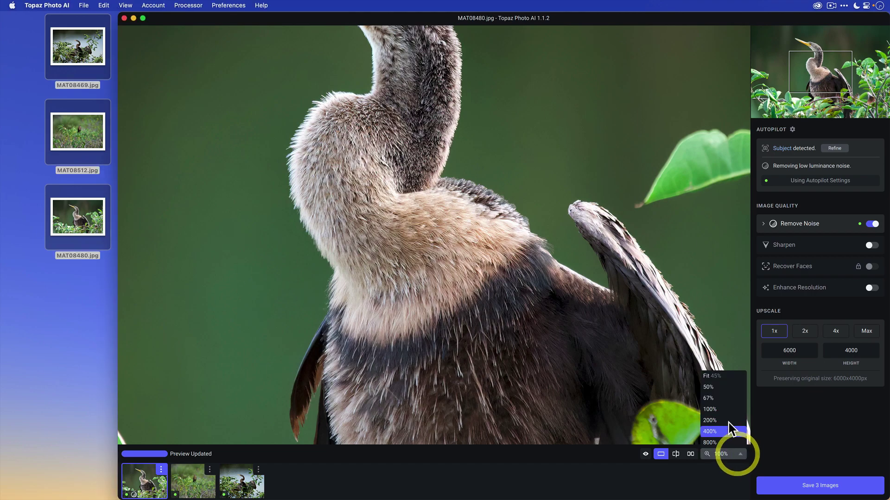
click(729, 420)
drag(817, 69, 807, 47)
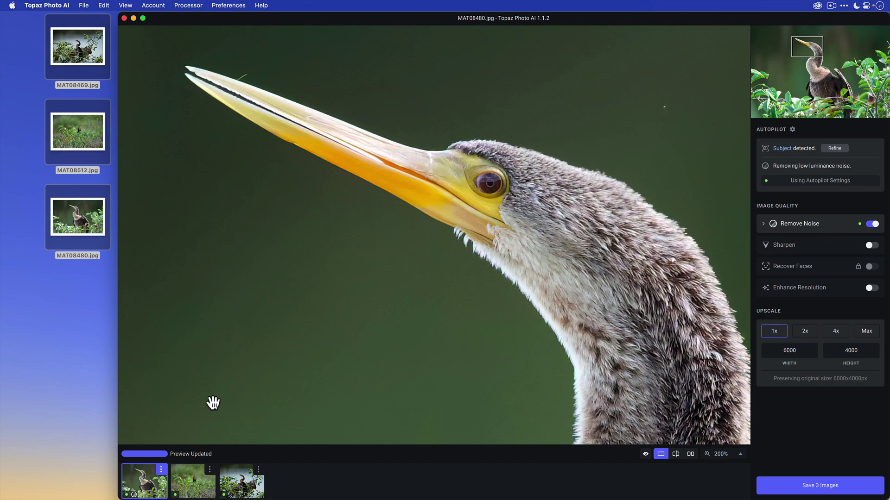
mouse_move(146, 486)
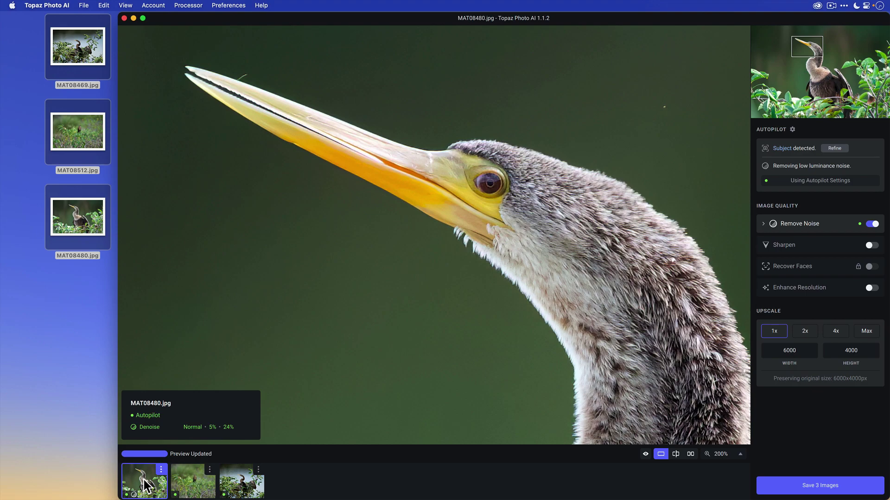
click(187, 485)
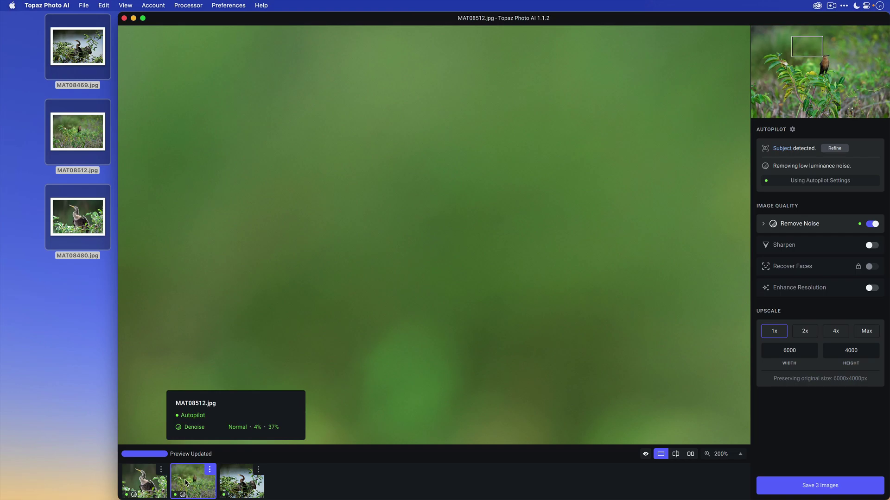
click(234, 482)
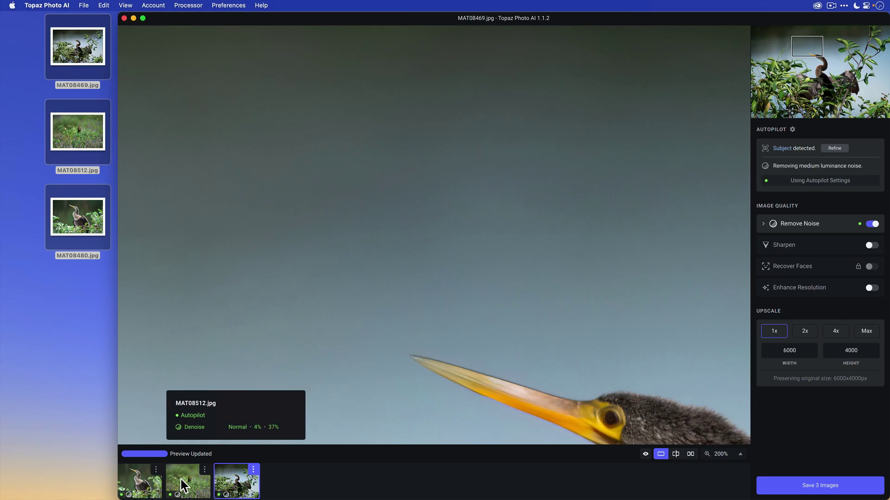
click(140, 481)
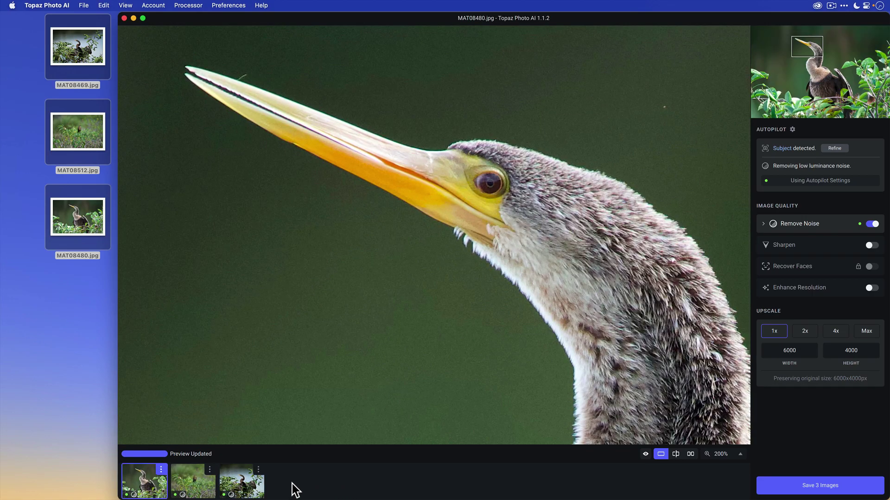
click(160, 470)
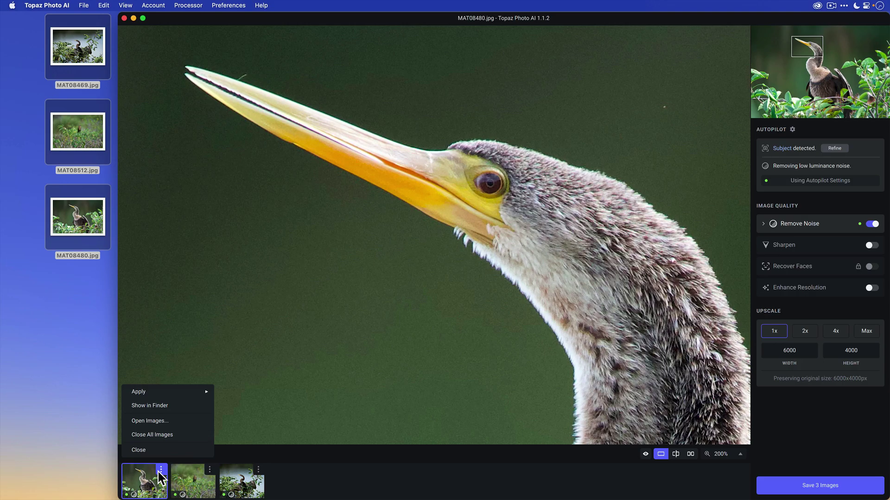
mouse_move(163, 391)
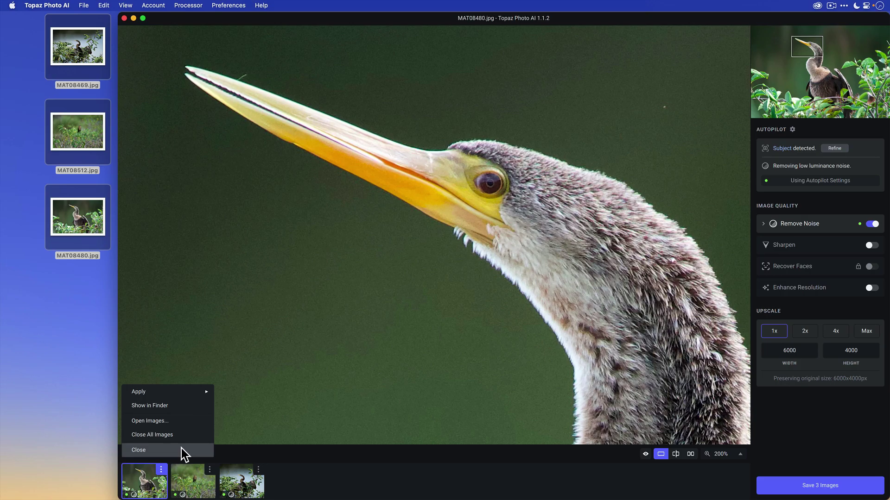
click(295, 479)
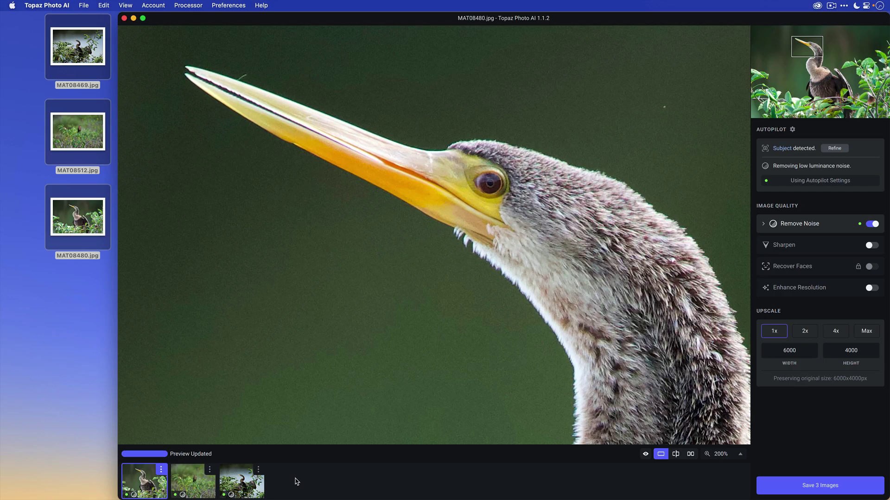
click(871, 246)
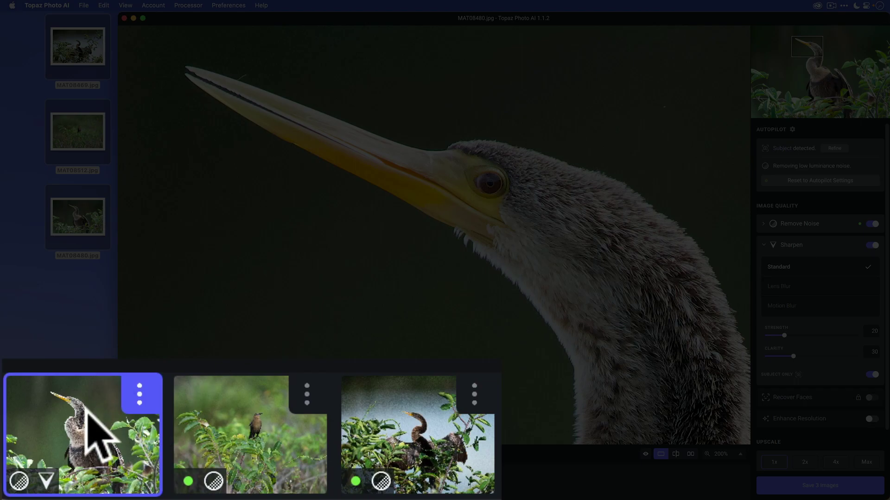
mouse_move(147, 482)
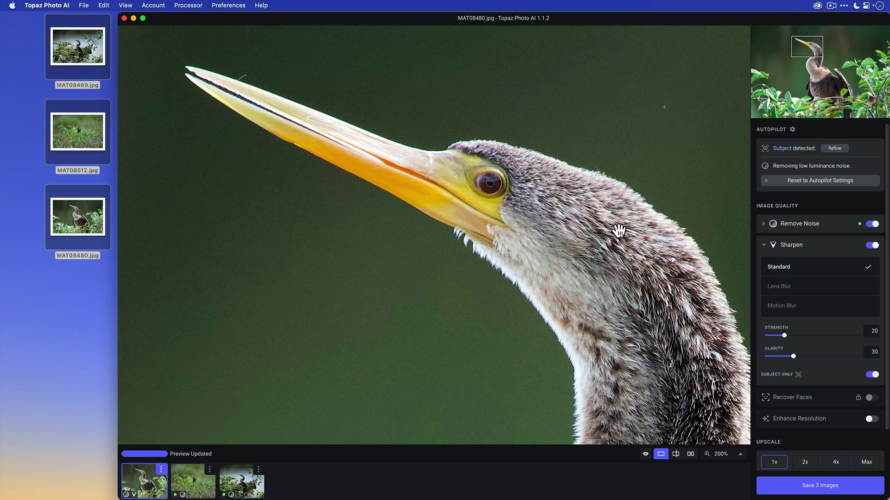
click(798, 186)
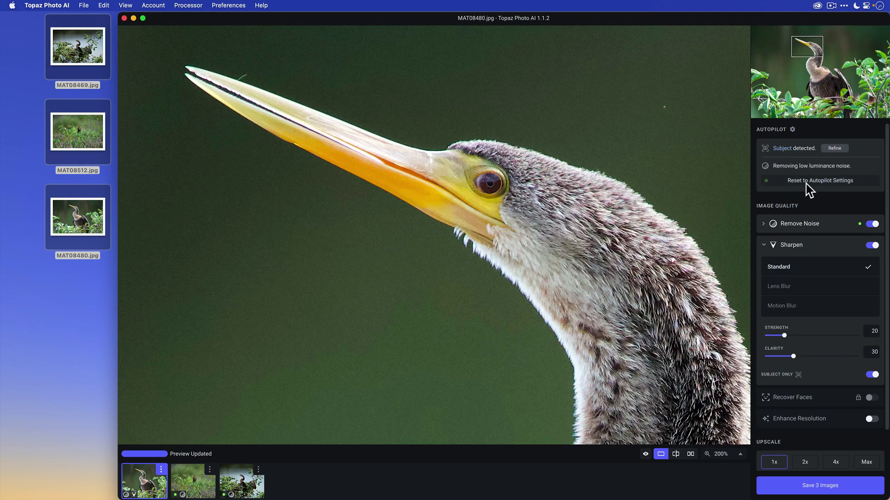
click(804, 183)
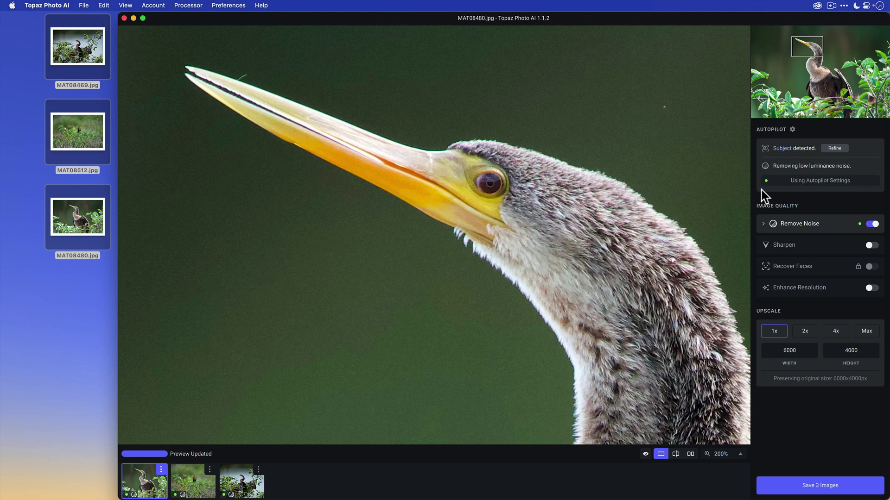
- Compare the brown bird in MAT08512.jpg, then return to the anhinga's head in MAT08480.jpg
click(191, 487)
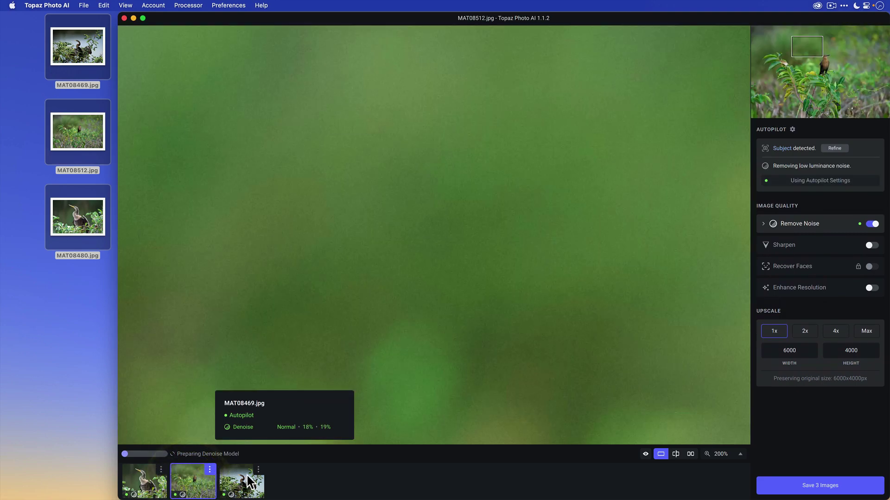
drag(806, 48, 825, 62)
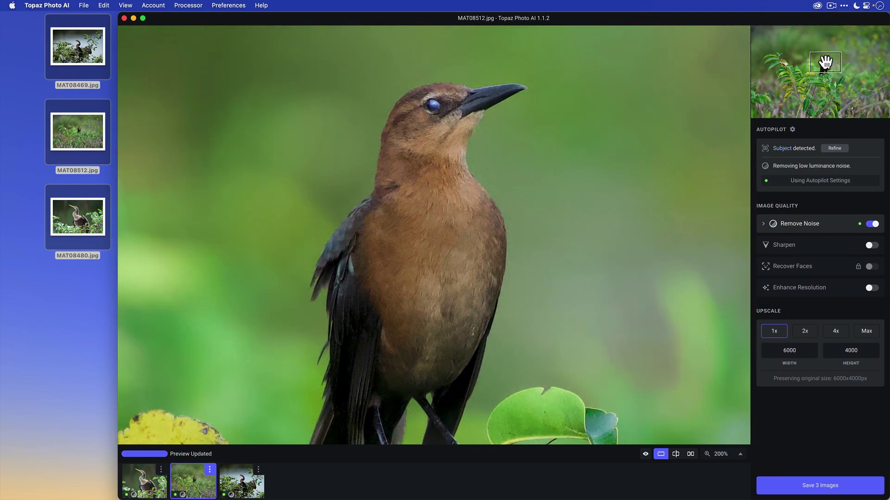
click(141, 479)
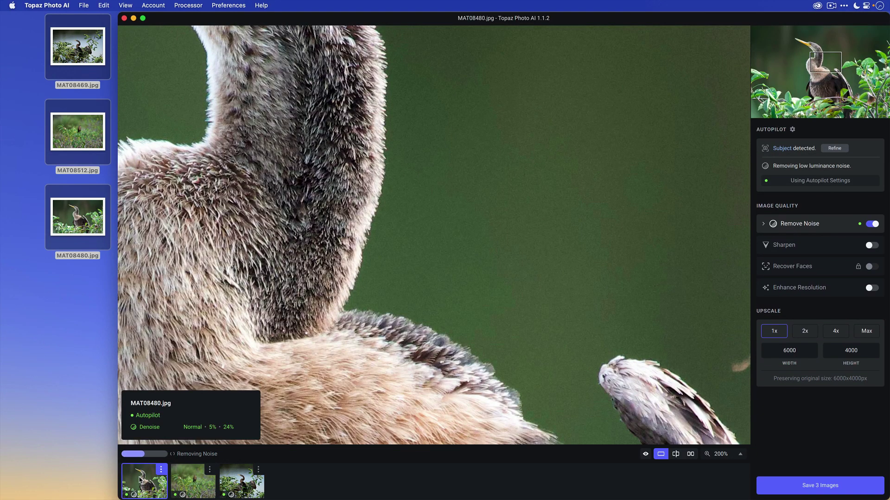
drag(826, 66, 810, 49)
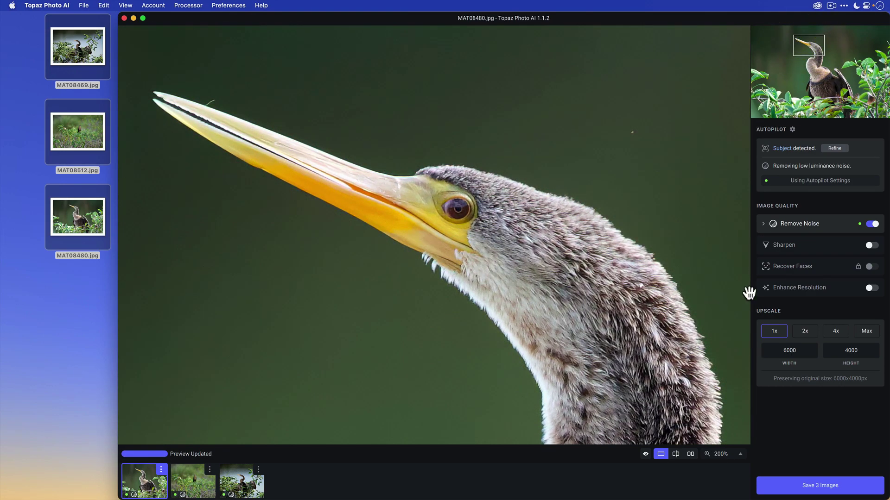
- Turn on Sharpen for MAT08480.jpg with strength 13 and clarity 44
click(870, 247)
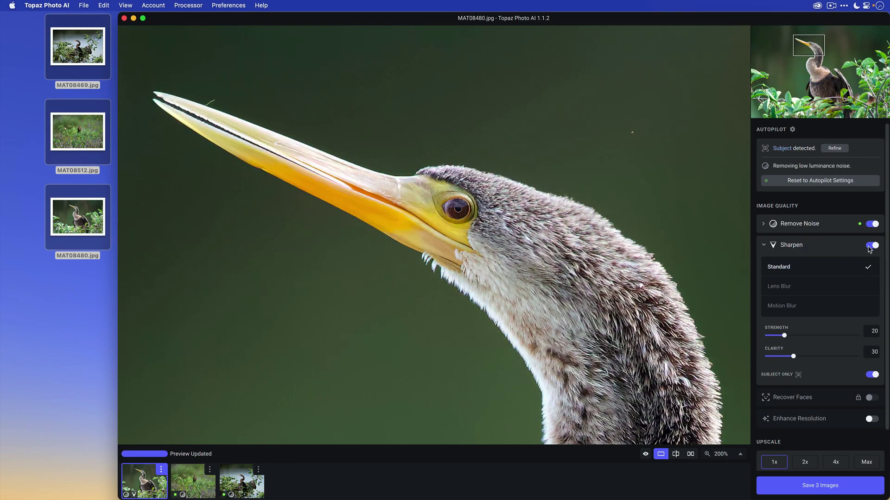
drag(781, 337, 777, 337)
click(806, 356)
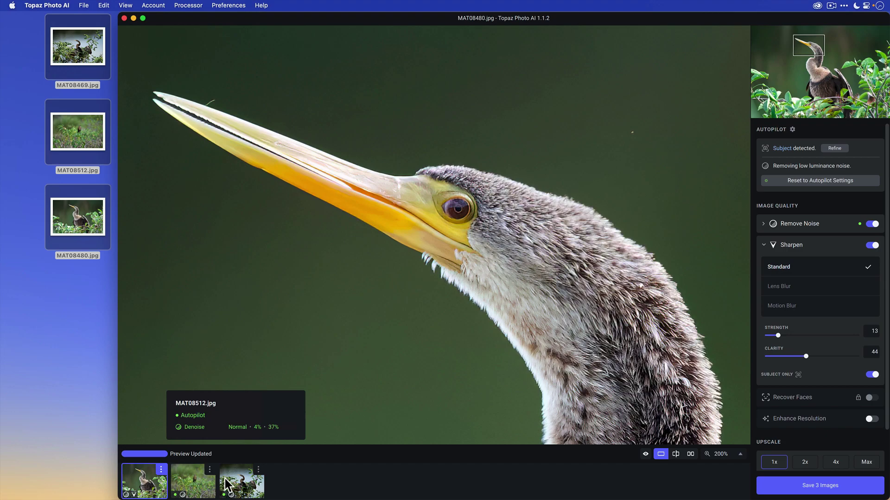
- Apply MAT08480.jpg's current settings to all open images, confirming the overwrite
click(161, 470)
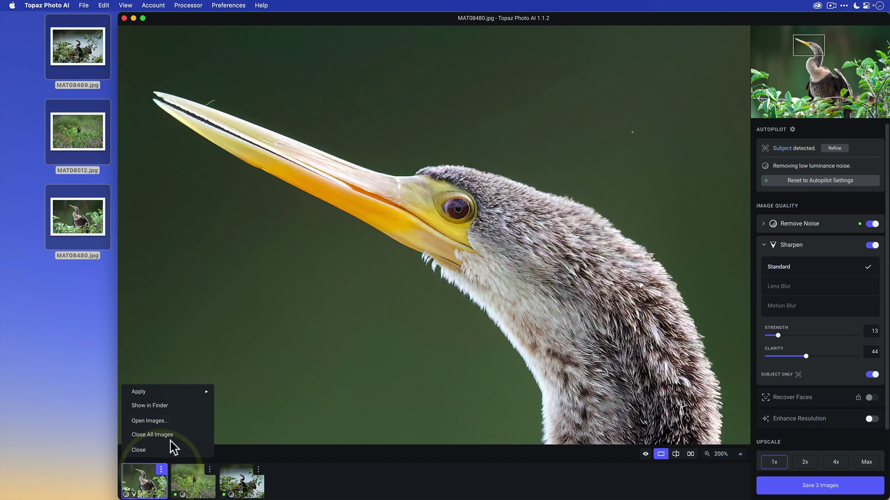
mouse_move(167, 396)
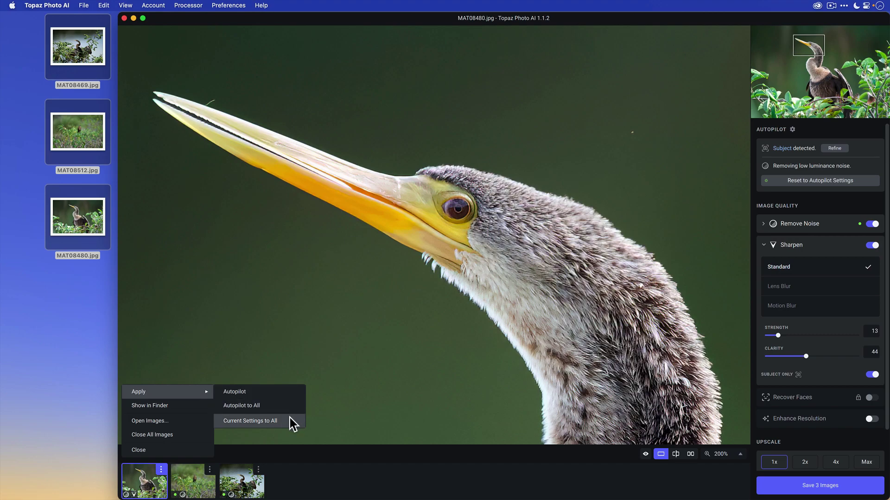
click(278, 422)
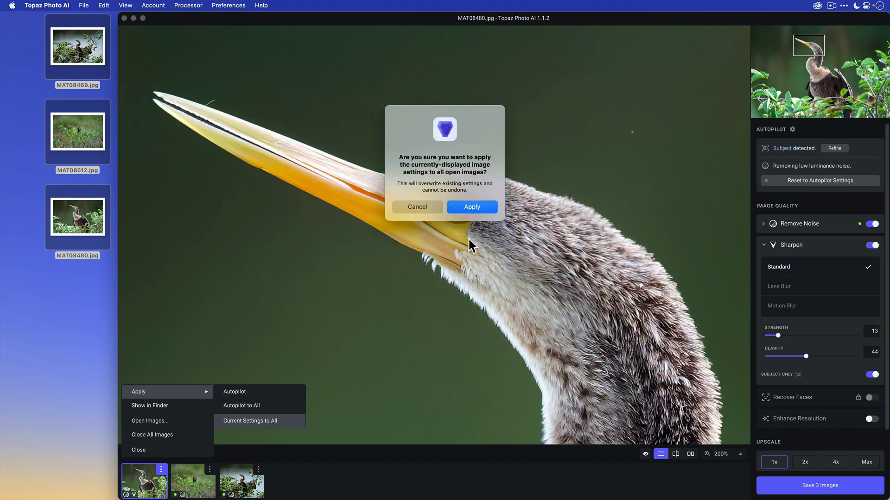
click(471, 207)
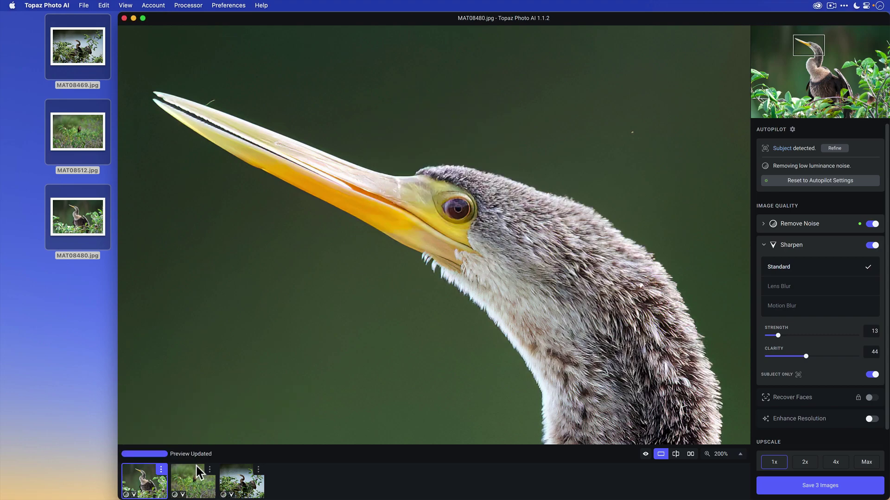
- Check that MAT08512.jpg now carries the same sharpen and denoise settings
mouse_move(200, 477)
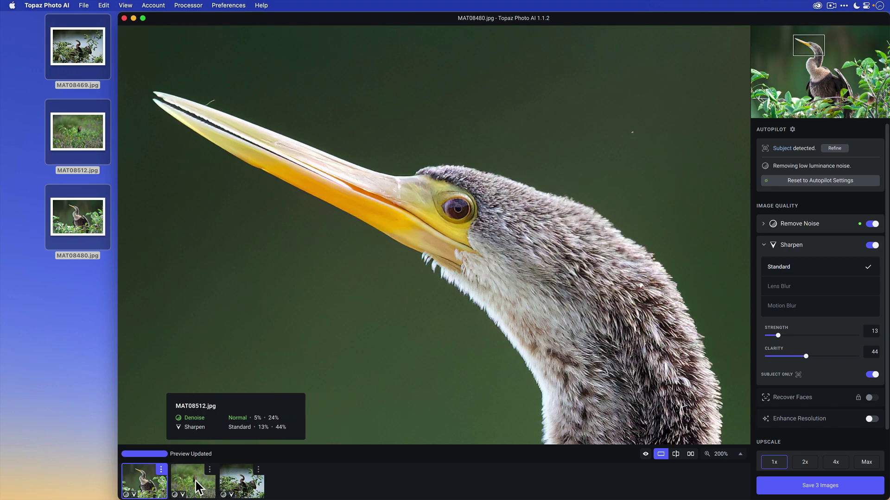
mouse_move(151, 489)
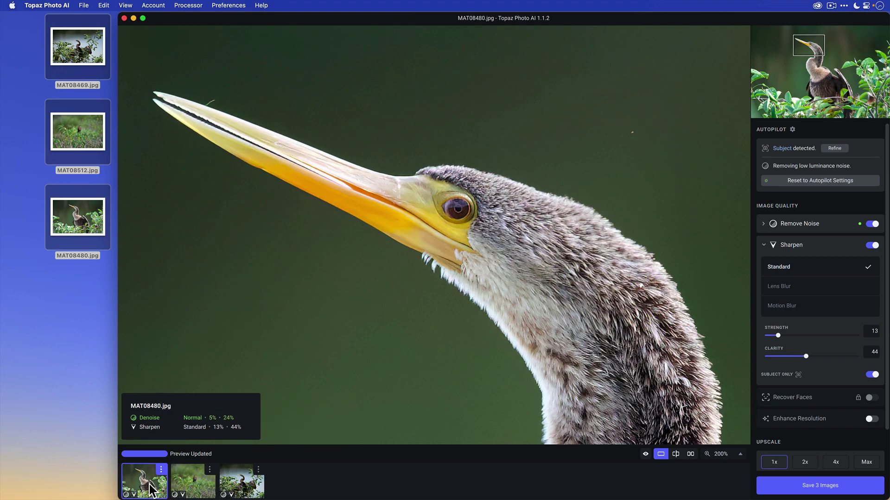
click(187, 482)
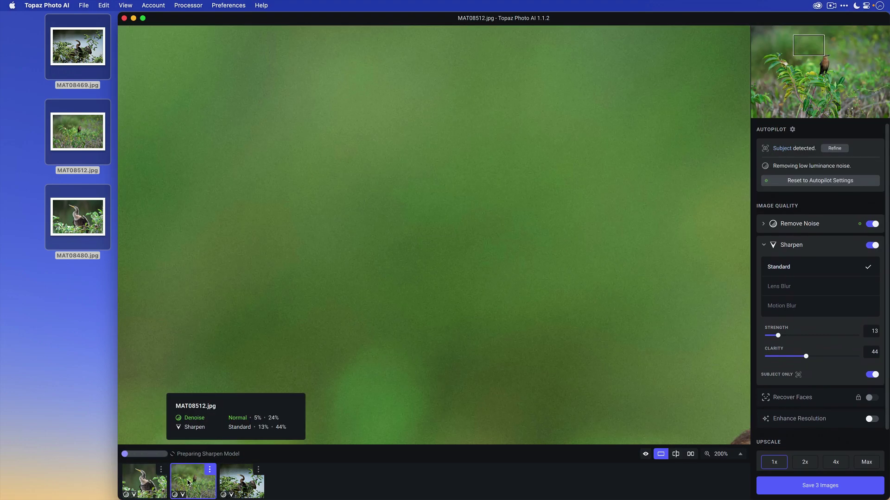
click(153, 485)
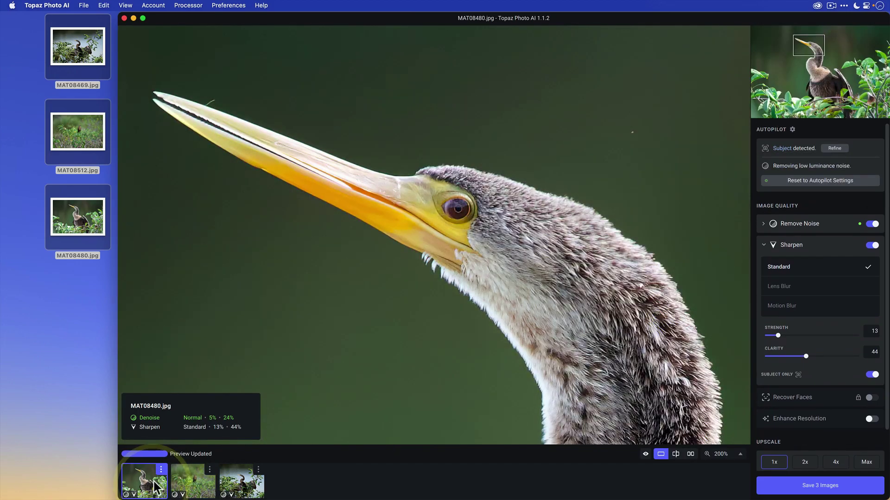
click(194, 481)
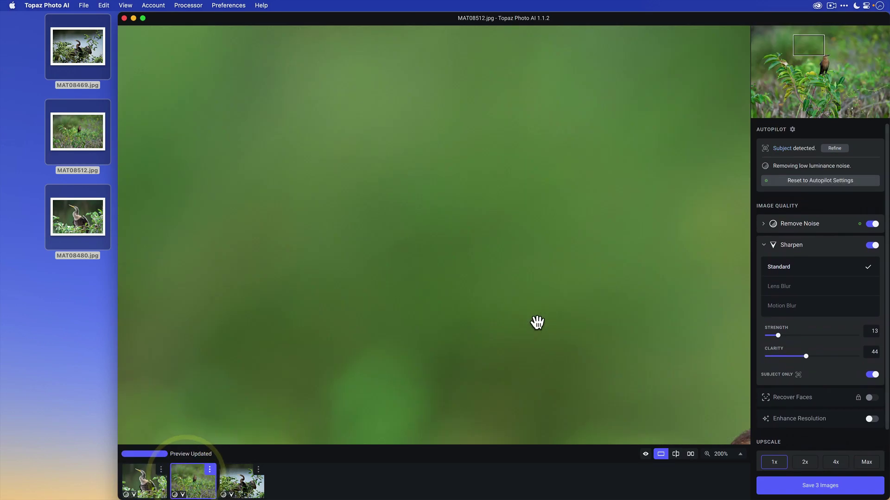
drag(813, 50, 825, 65)
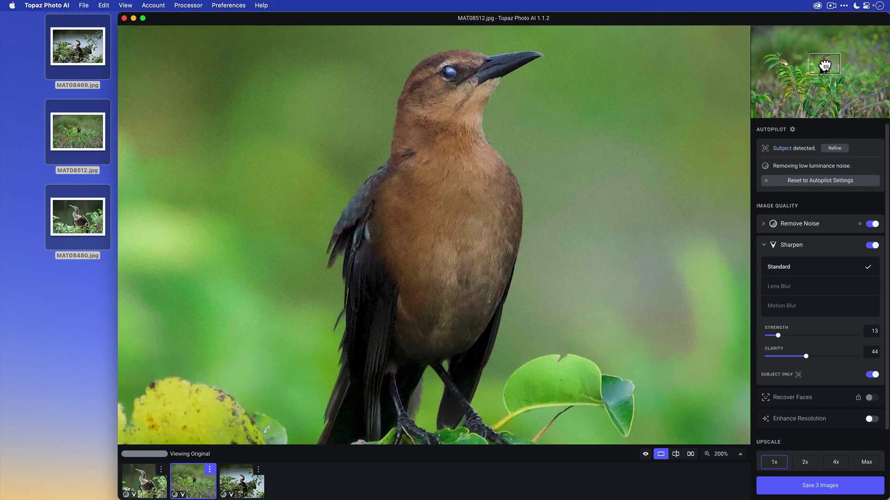
mouse_move(179, 477)
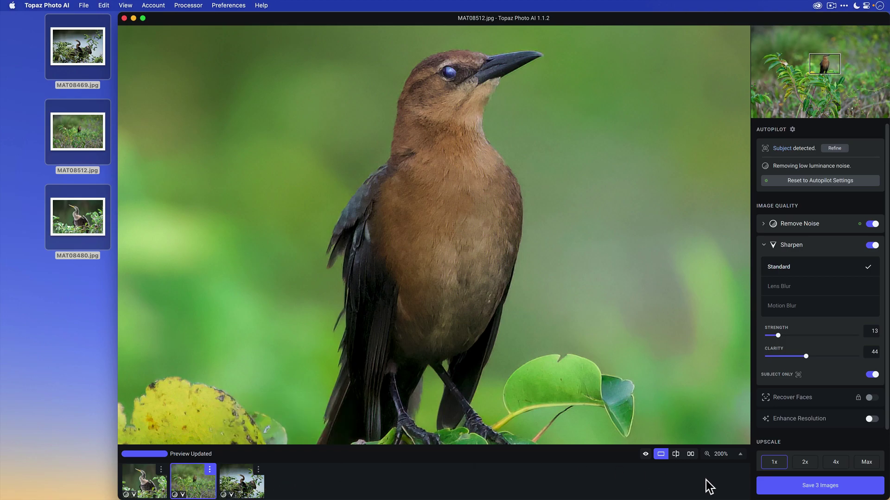
- Export all three images with Preserve Input Format to their original desktop folder
click(795, 488)
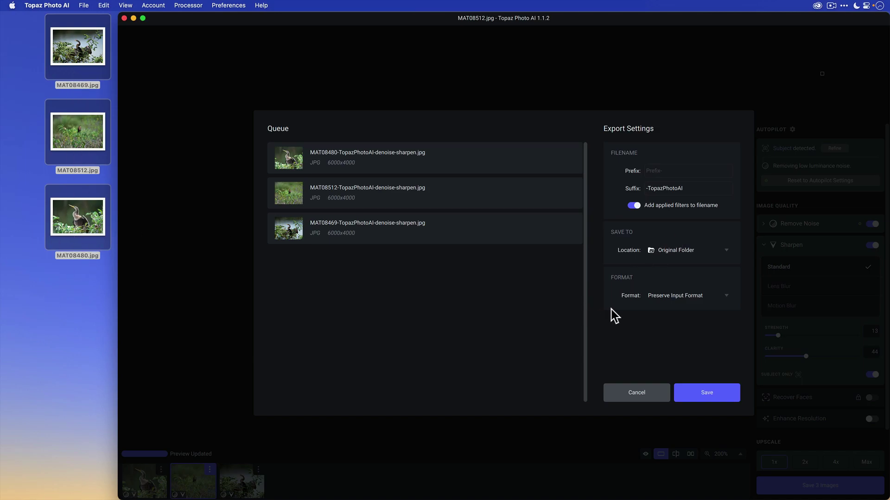
click(700, 299)
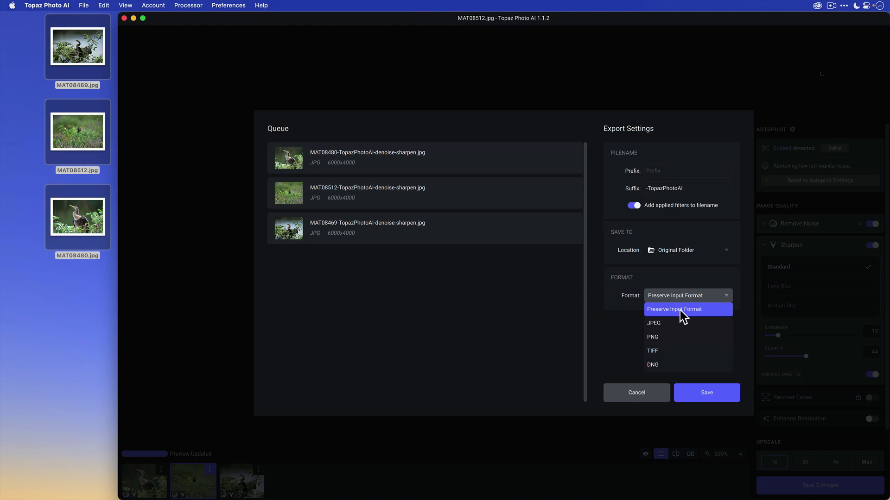
click(674, 298)
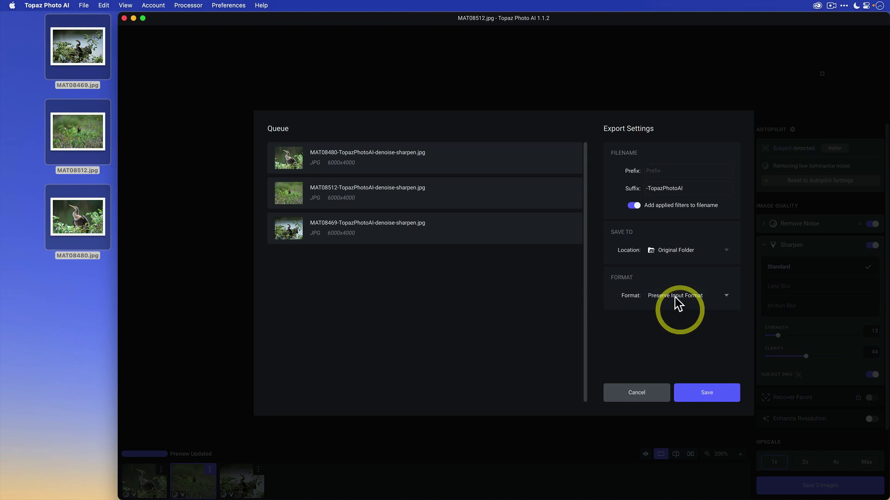
click(675, 297)
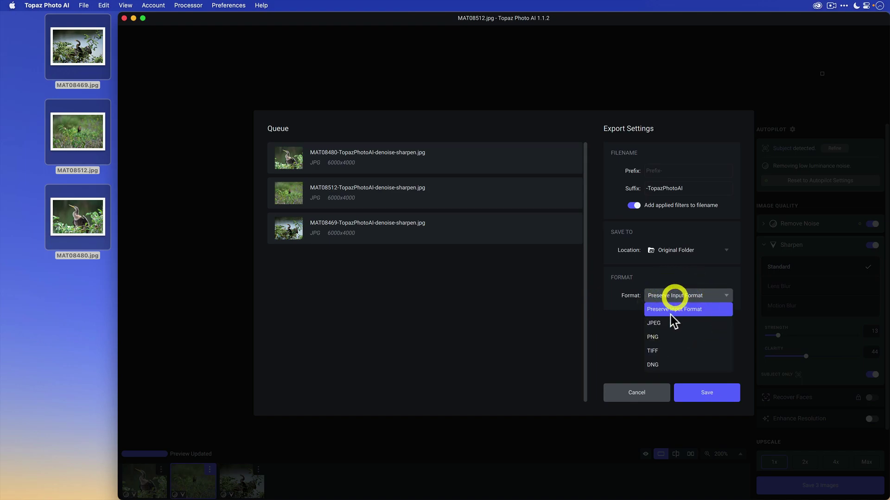
click(625, 342)
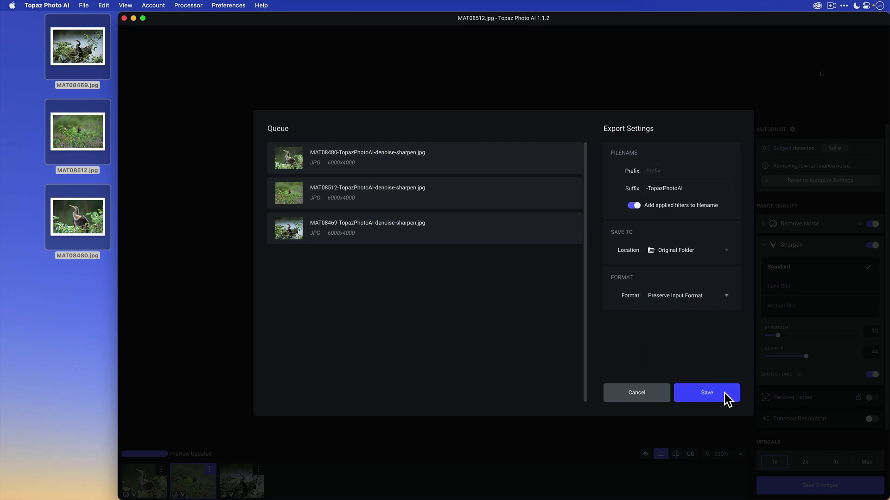
click(707, 393)
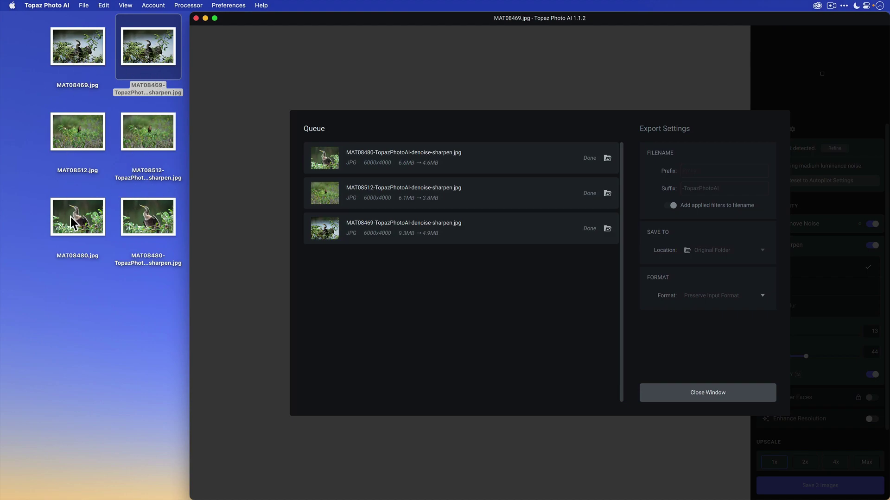
click(88, 342)
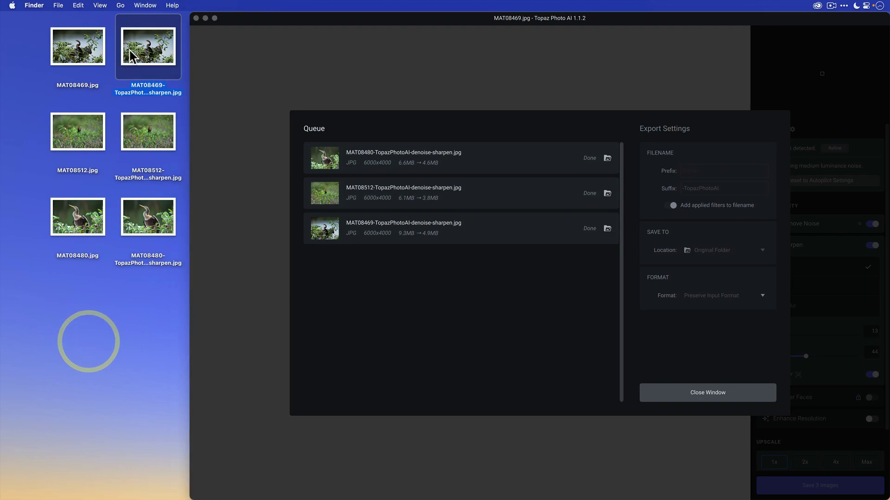
key(space)
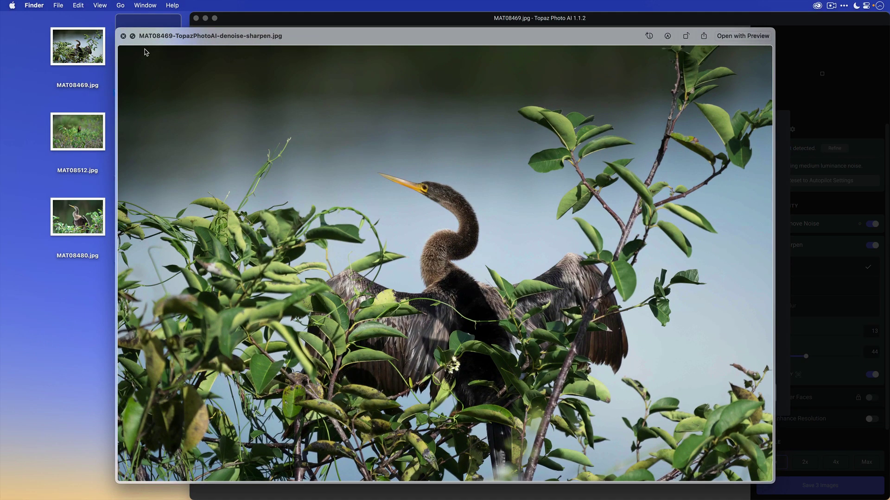
key(space)
click(153, 135)
key(space)
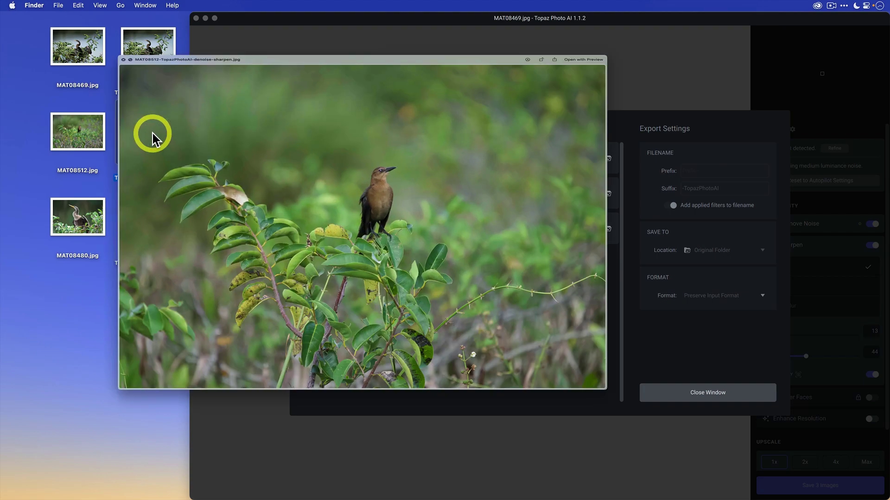
key(space)
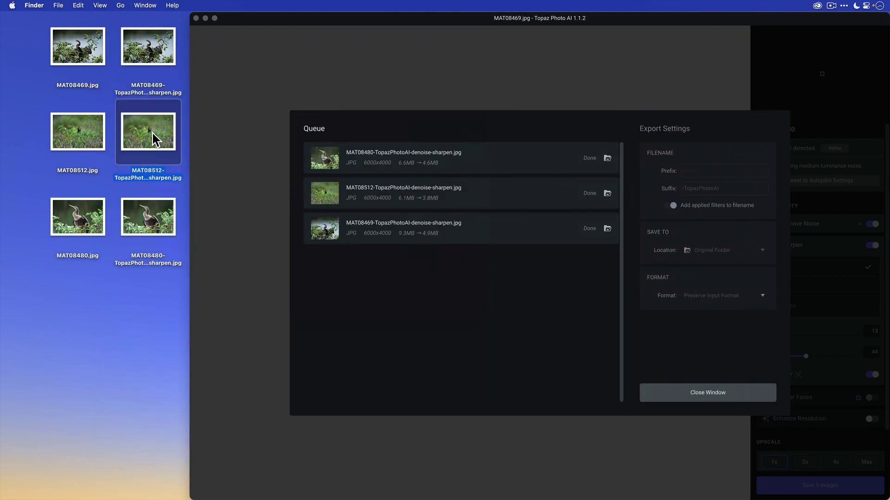